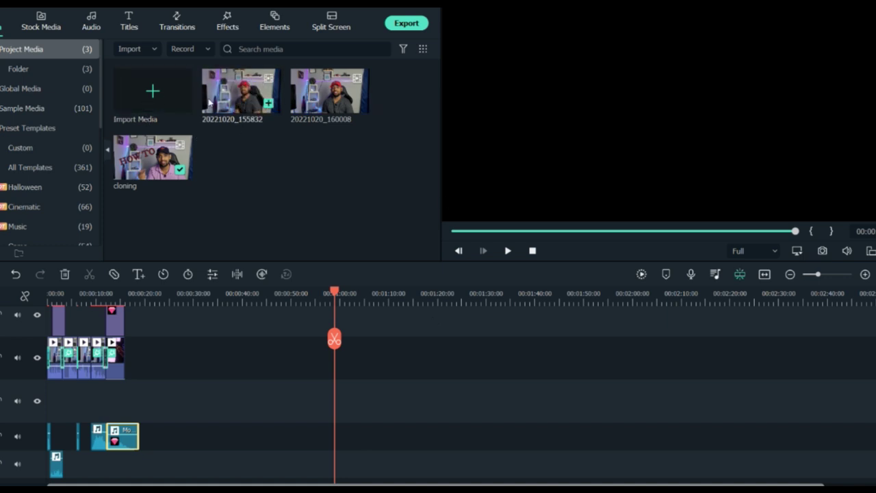
Search stock media for 'horror' and add the forest-road walking clip to track 3
left_click(52, 26)
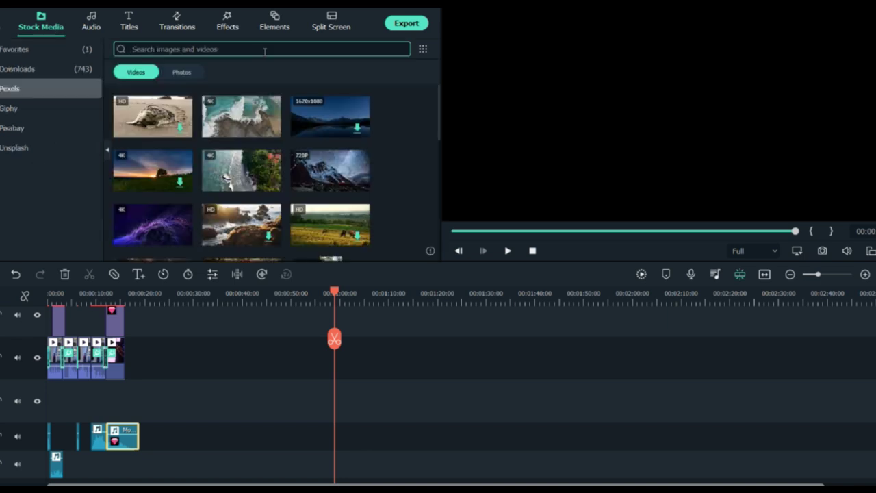
type("horror")
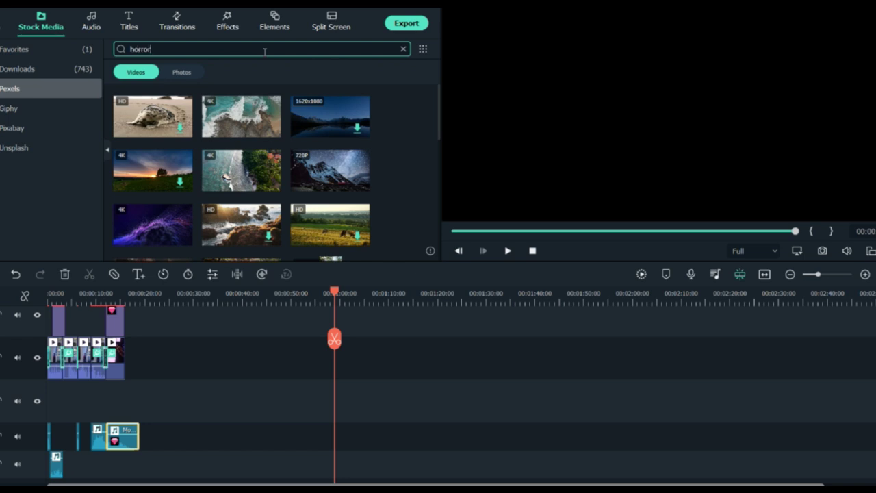
key("Return")
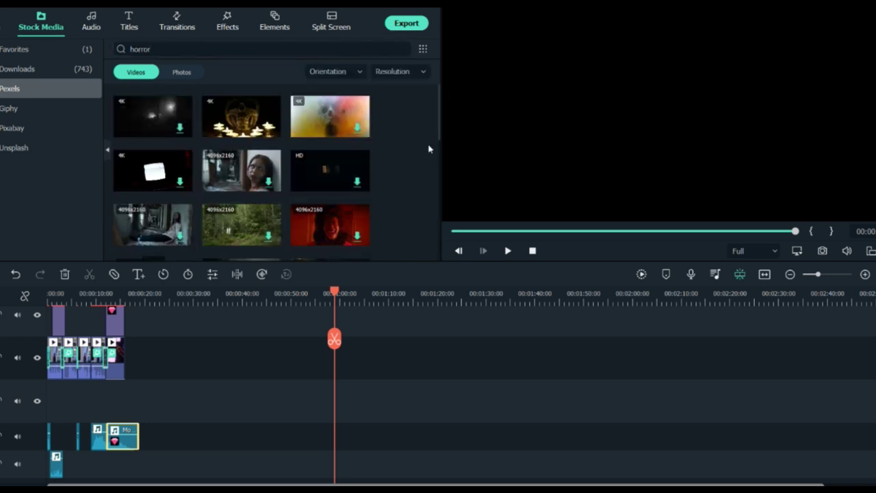
left_click_drag(231, 187, 373, 400)
left_click(358, 266)
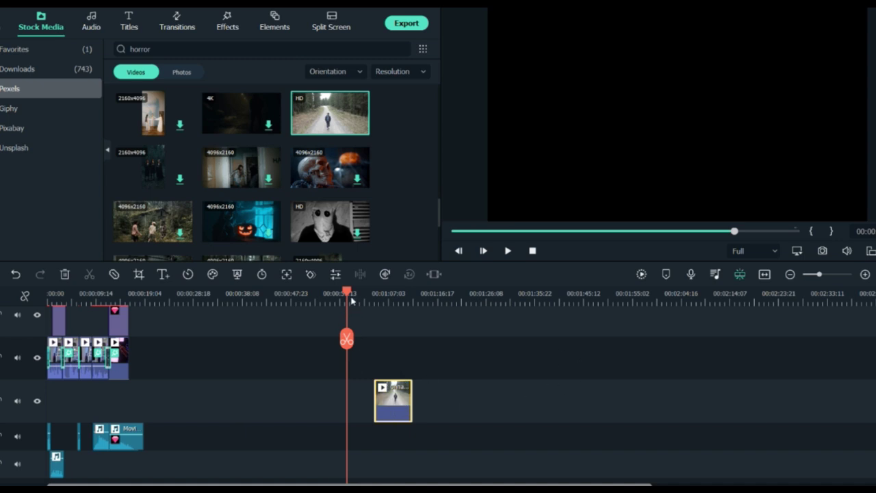
Preview the forest-road clip and place a second forest clip right after it
mouse_move(351, 301)
left_mouse_down()
mouse_move(380, 302)
mouse_move(396, 326)
mouse_move(387, 327)
left_mouse_up()
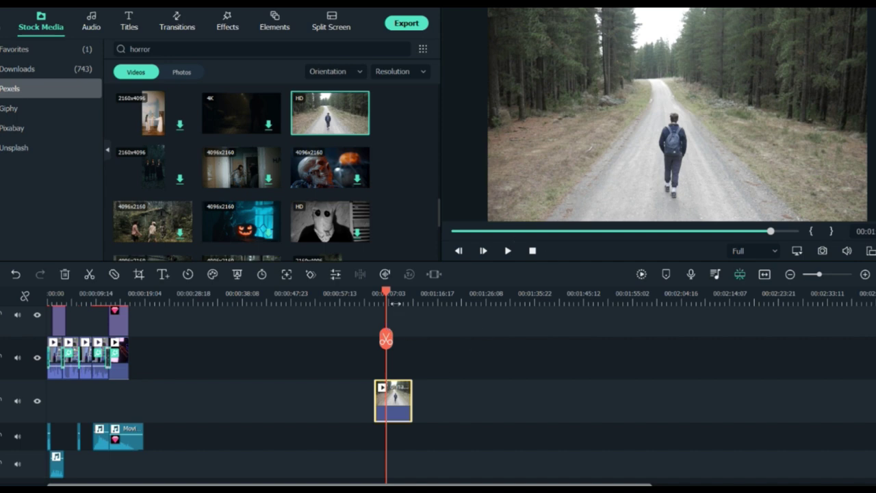
left_click_drag(392, 301, 374, 305)
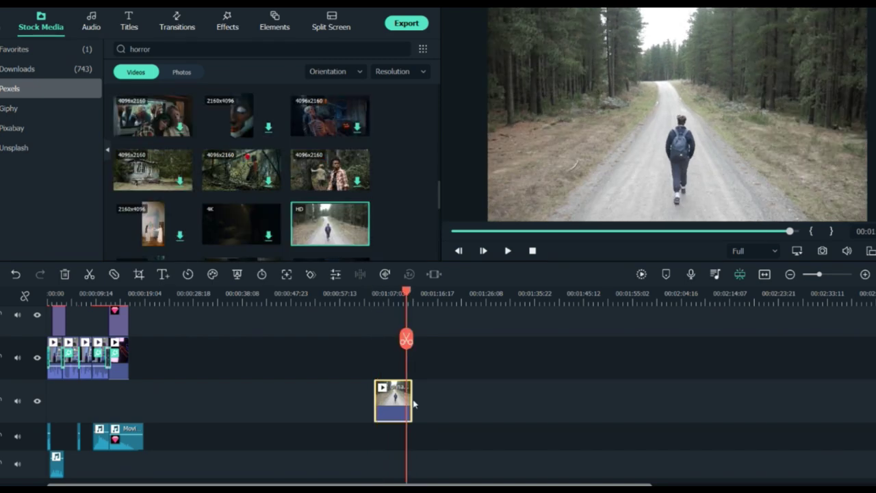
left_click_drag(332, 184, 425, 404)
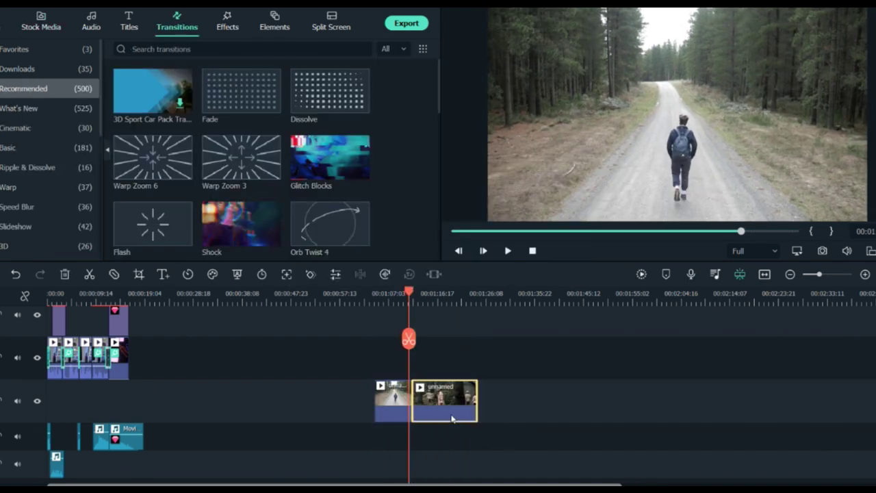
Apply the Shock transition between the two forest clips and play it back
left_click(268, 236)
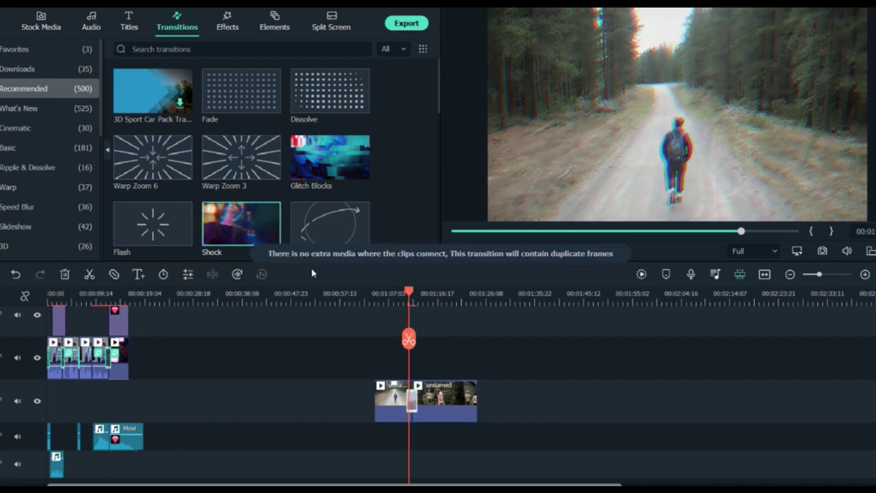
left_click(404, 300)
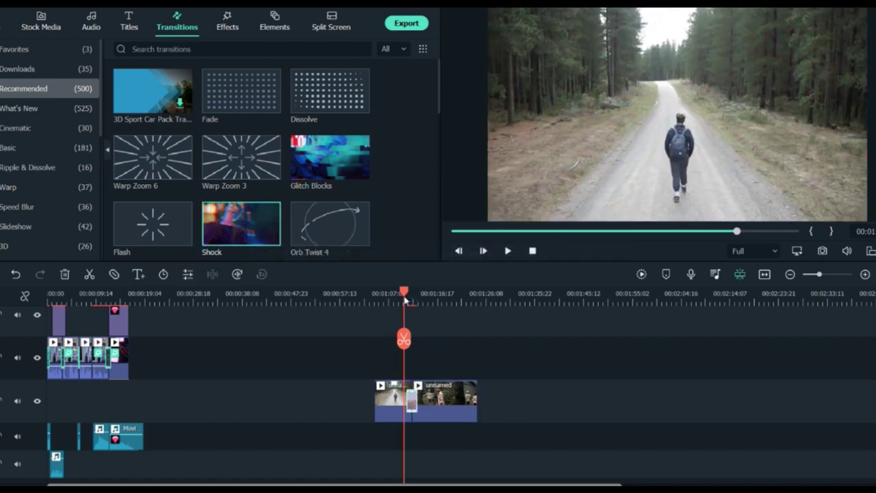
key("space")
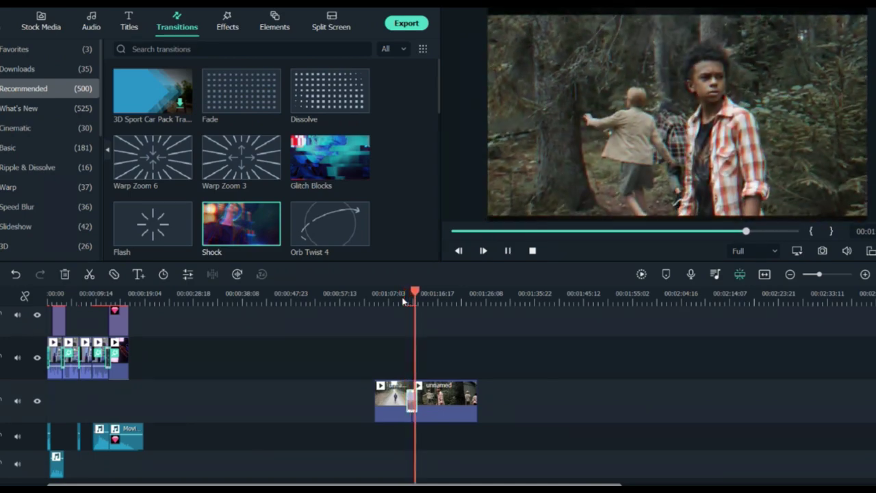
key("space")
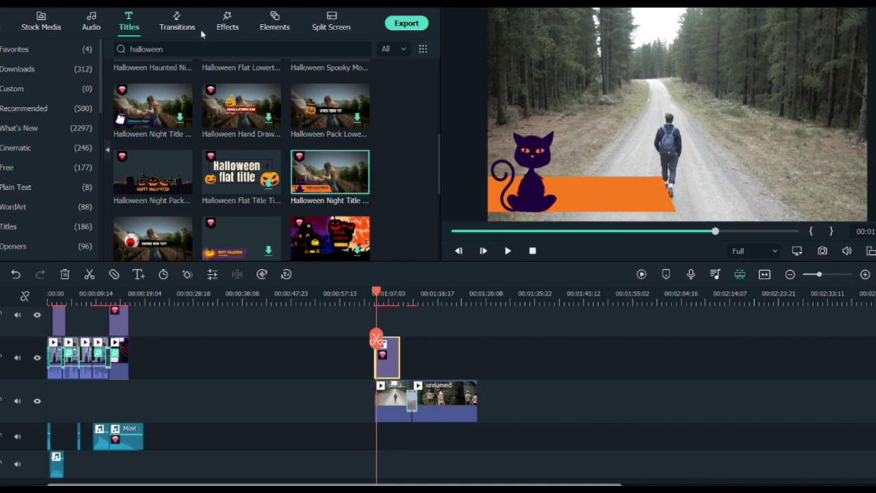
Search effects for 'dark' and pick the Cinematic Horror Pack filter
left_click(226, 22)
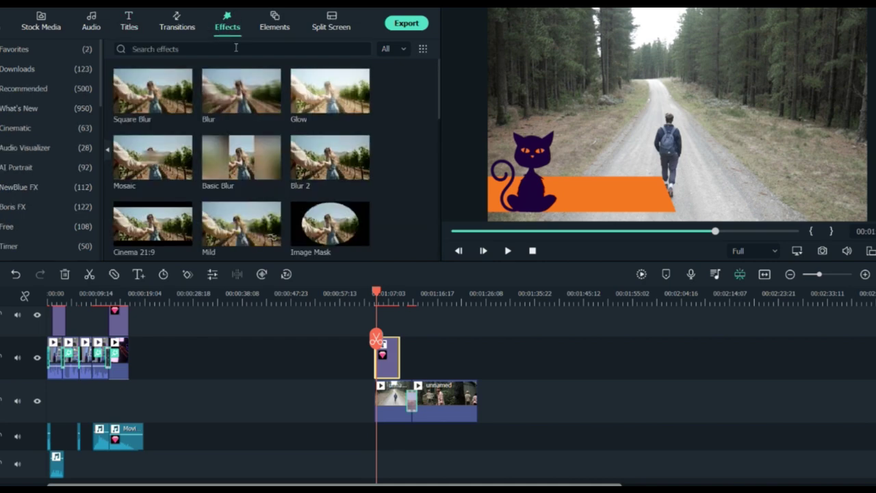
left_click(235, 48)
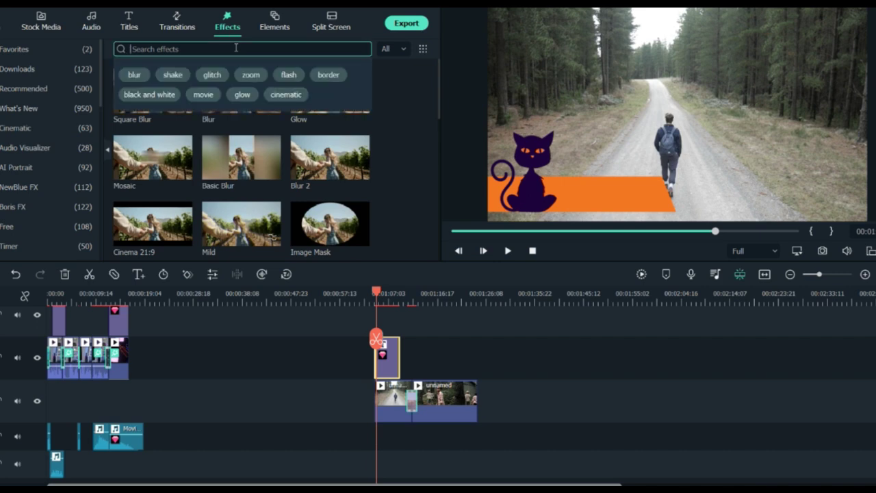
type("dark")
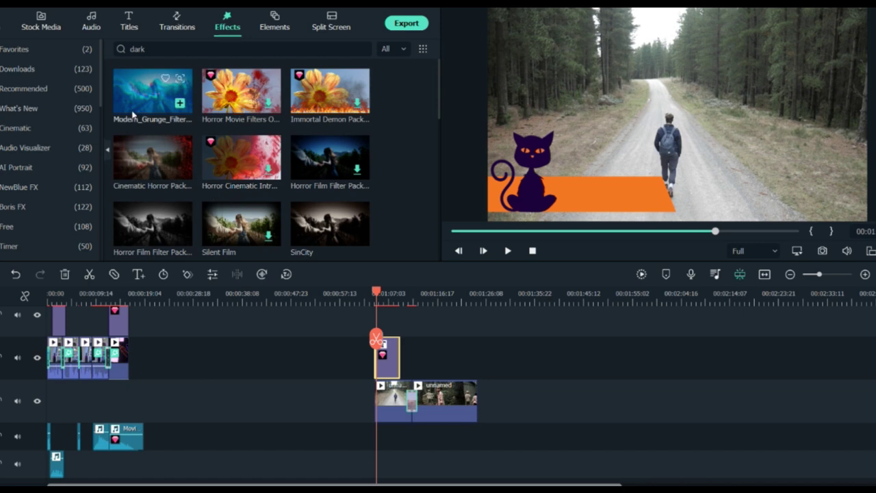
left_click(153, 159)
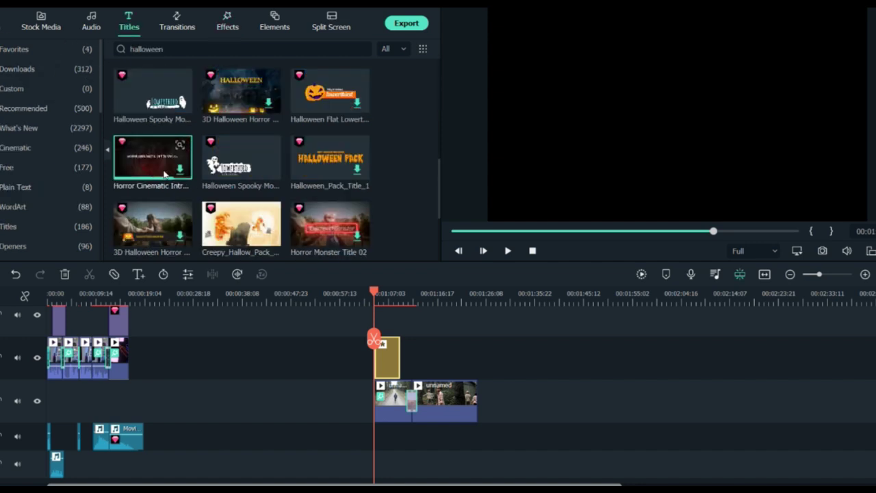
Add the Horror Cinematic Intro title reading 'into the woods / halloween special' in Style 2
left_click_drag(164, 175, 388, 322)
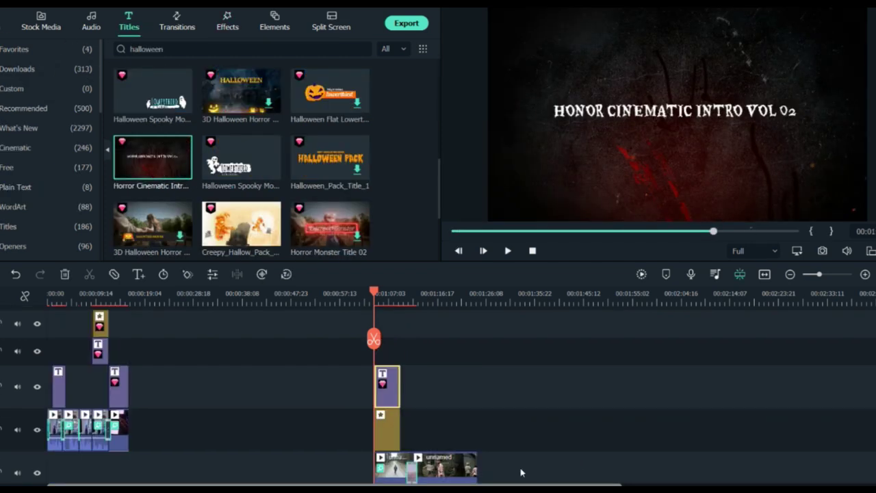
left_click(611, 115)
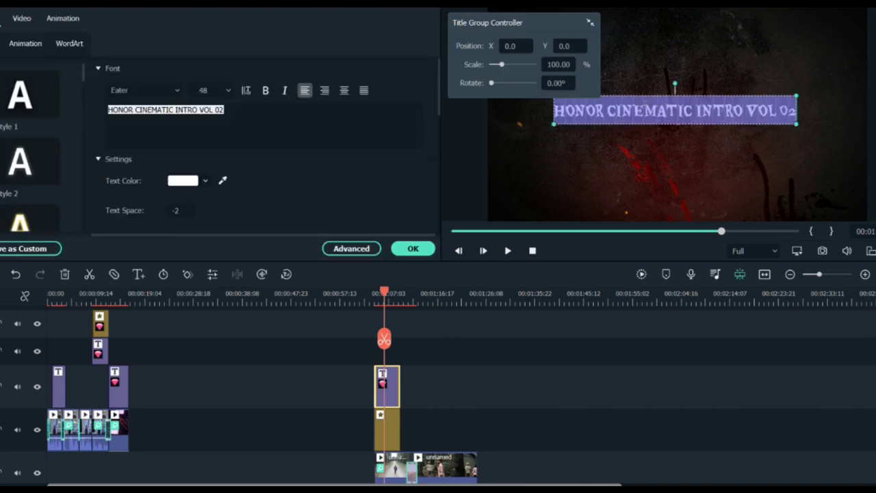
type("in")
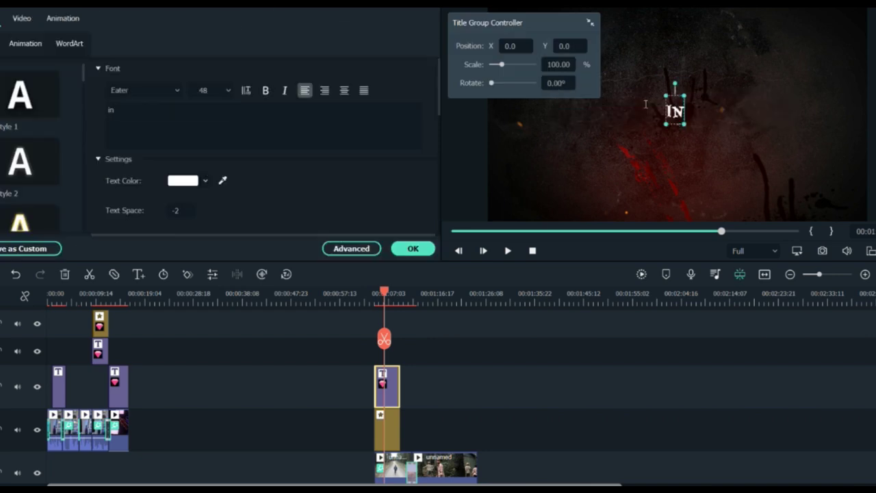
type("to the wo")
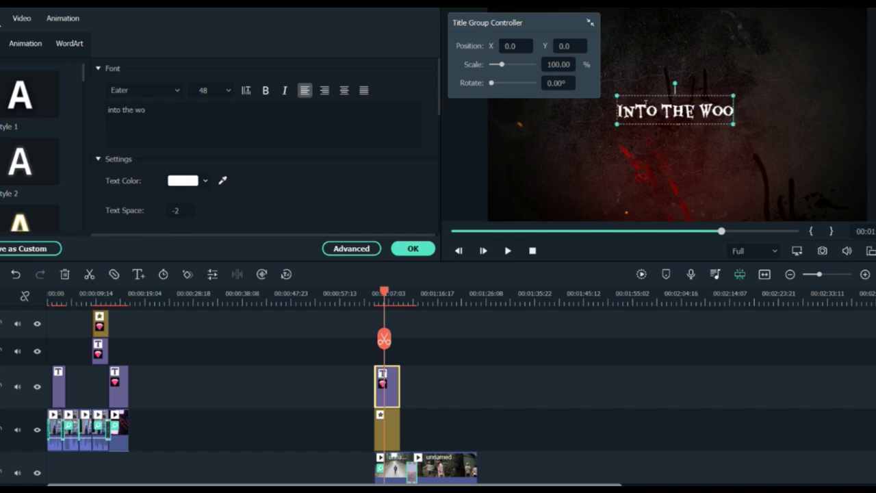
type("ods")
key("Return")
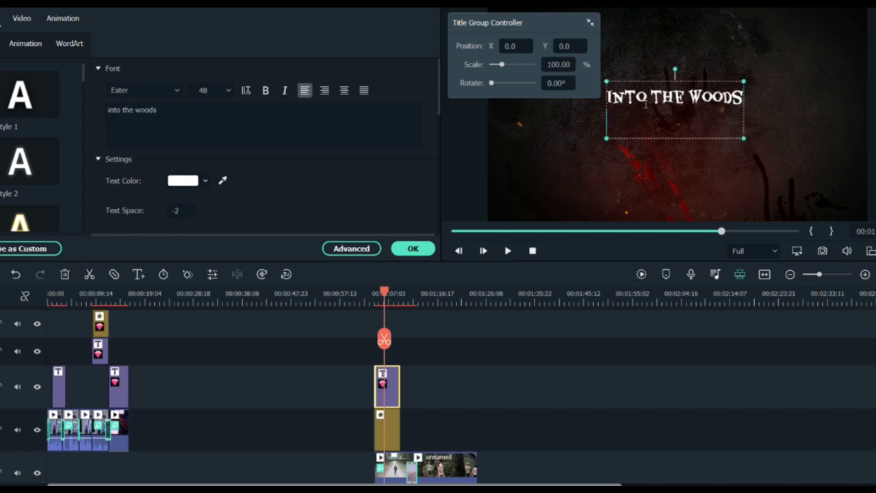
type("hallow")
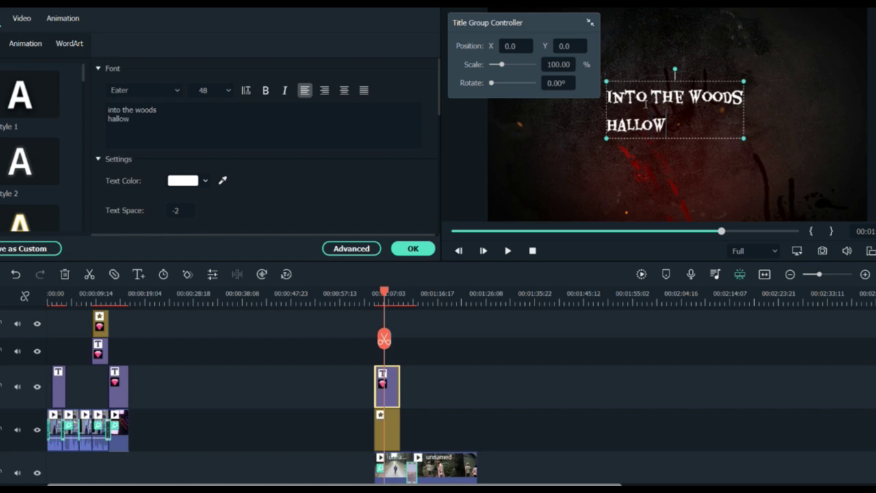
type("een spe")
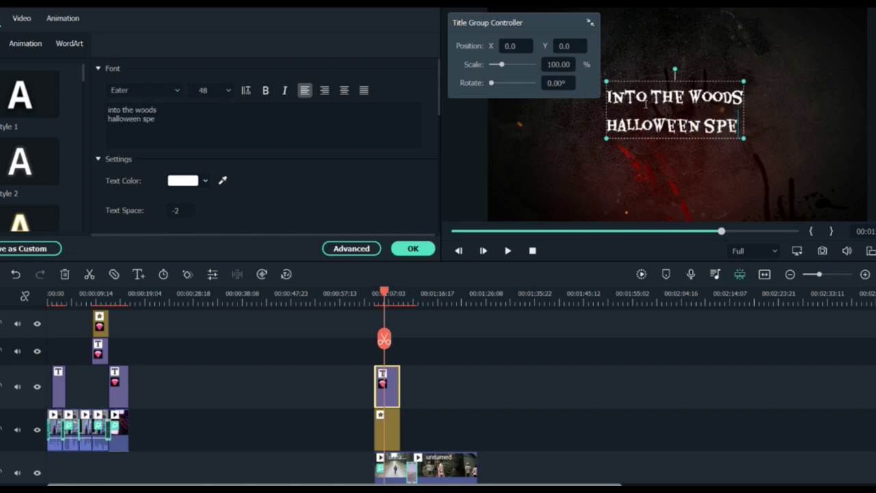
type("cial")
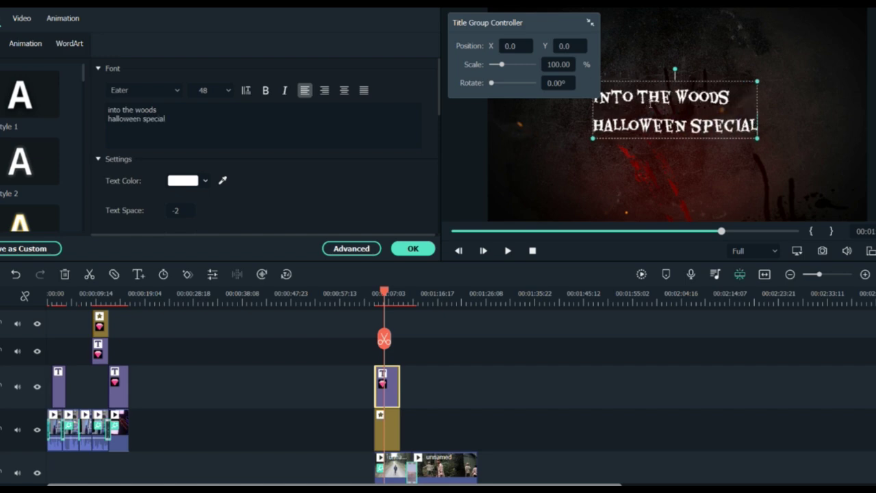
left_click(17, 166)
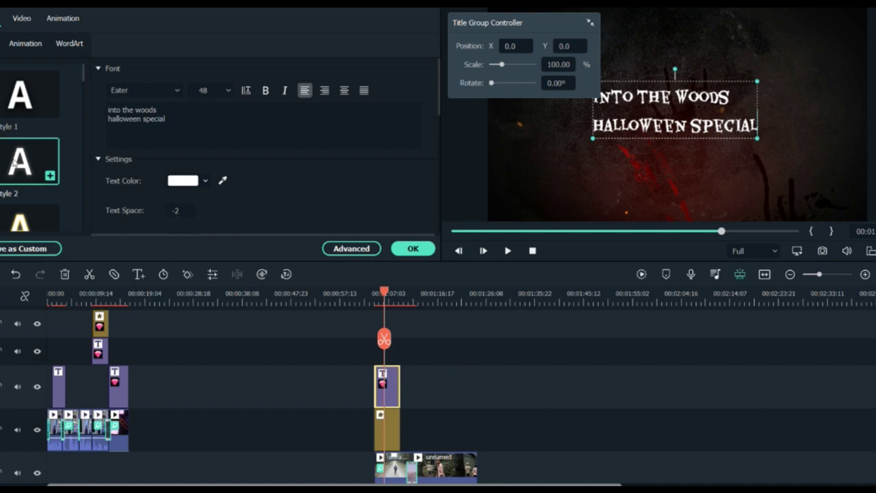
left_click(412, 248)
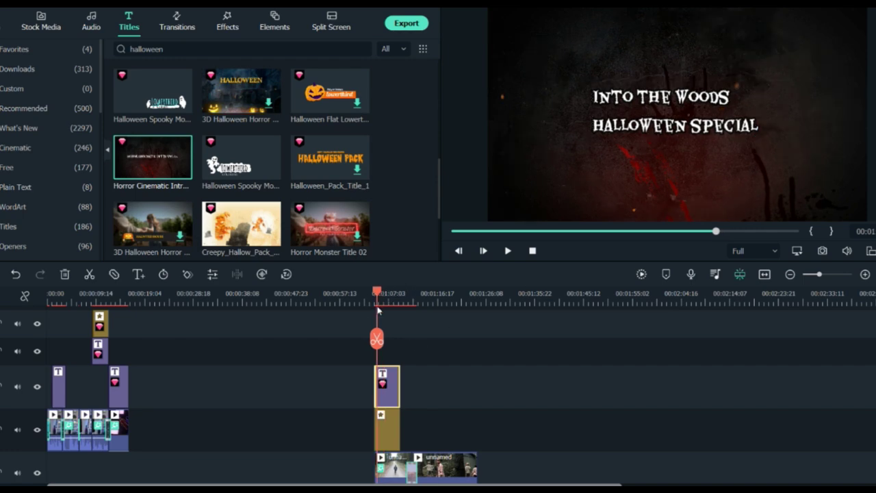
Preview the title section and slide the title clip earlier to end at the playhead
left_click_drag(388, 301, 367, 301)
key("space")
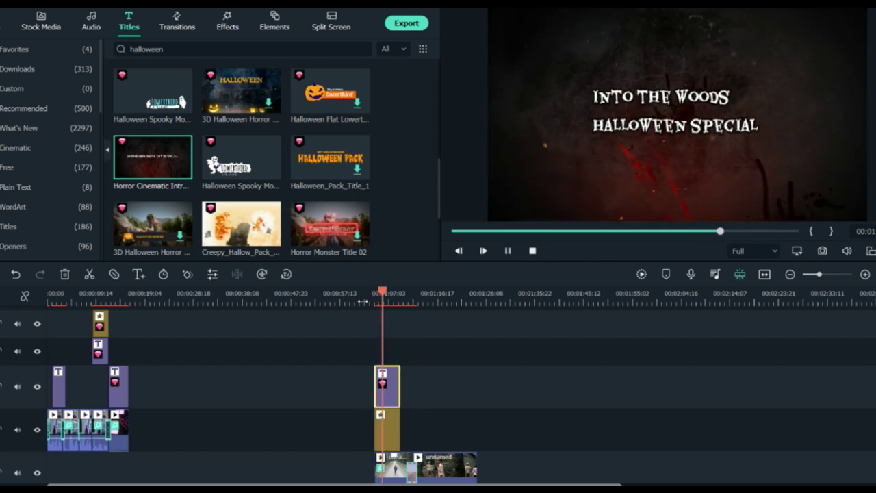
key("space")
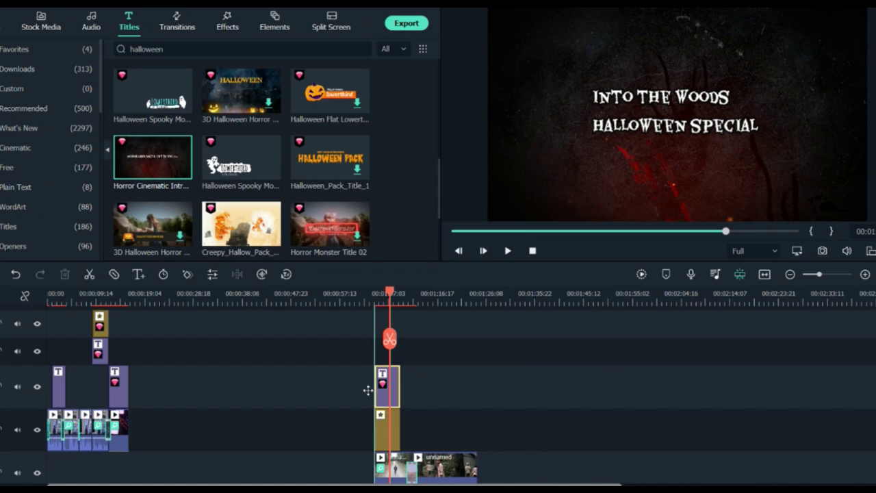
left_click_drag(375, 390, 358, 393)
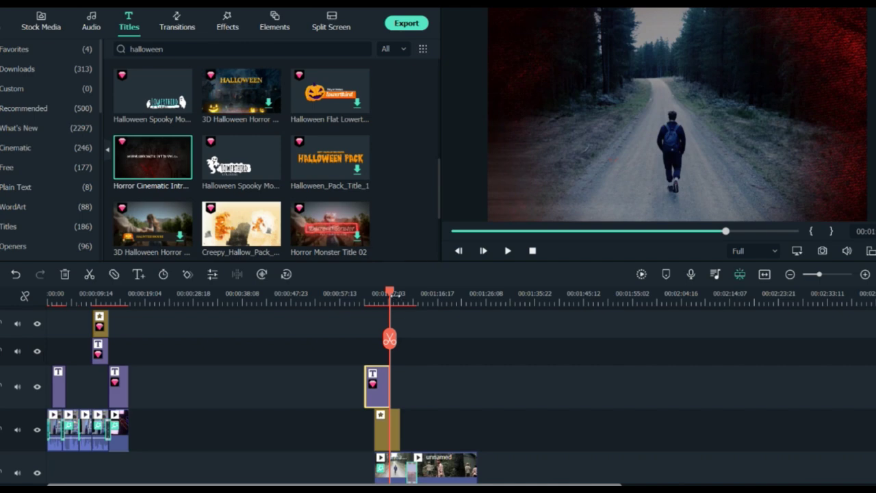
scroll(393, 294, "down", 2)
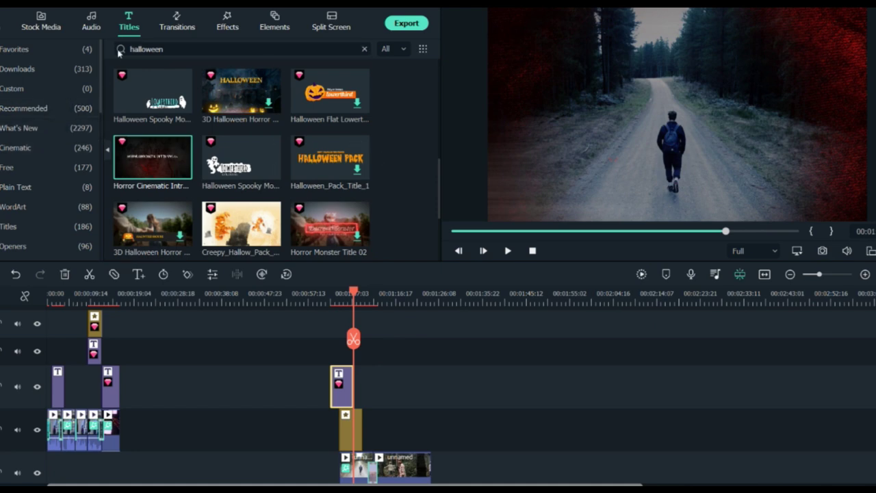
Add the Free Title 29 caption to track 2 and close its editor
mouse_move(170, 49)
left_click(41, 148)
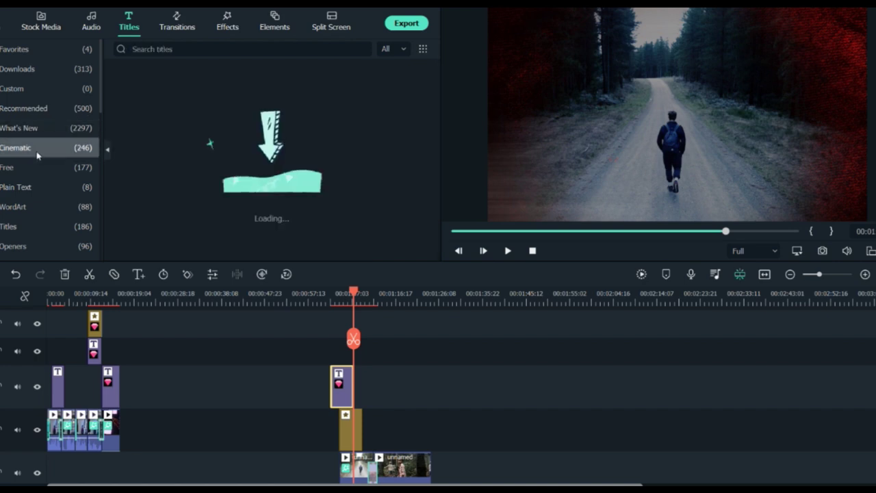
left_click(41, 167)
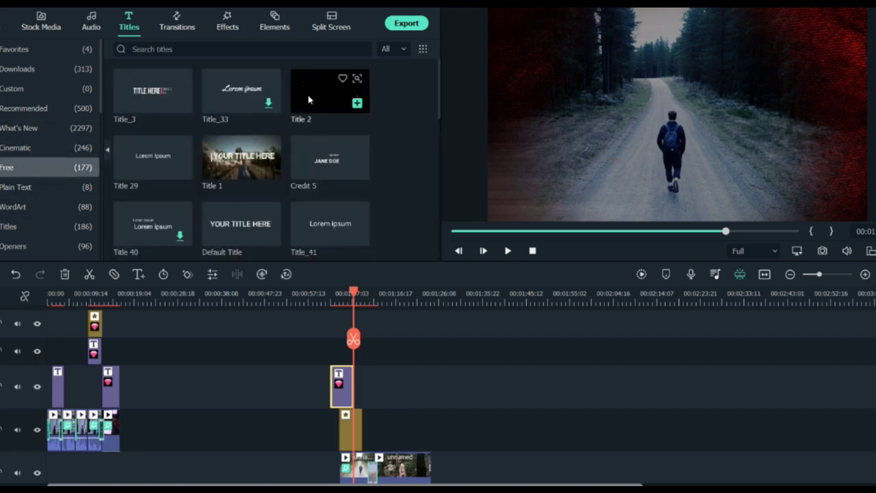
mouse_move(154, 163)
left_mouse_down()
mouse_move(319, 260)
mouse_move(343, 353)
left_mouse_up()
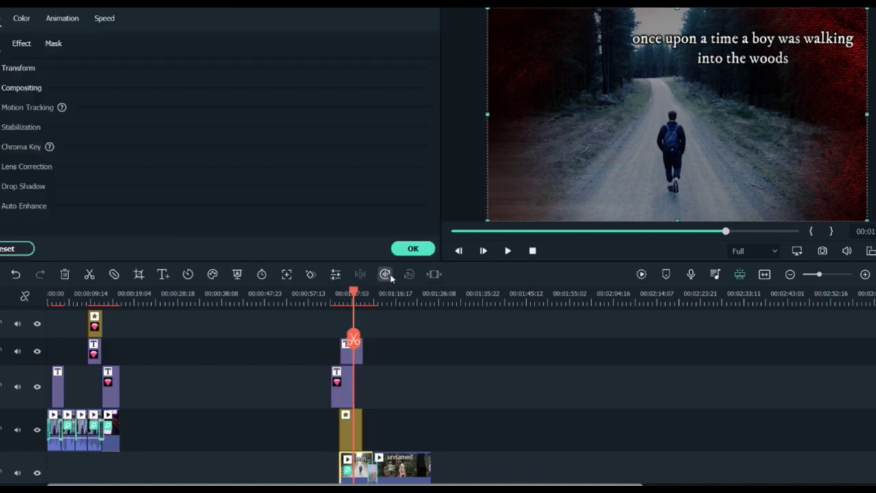
left_click(410, 249)
Move the caption clip to follow the title and scrub through to check it
mouse_move(346, 294)
left_mouse_down()
mouse_move(355, 306)
mouse_move(372, 301)
mouse_move(323, 301)
mouse_move(345, 299)
left_mouse_up()
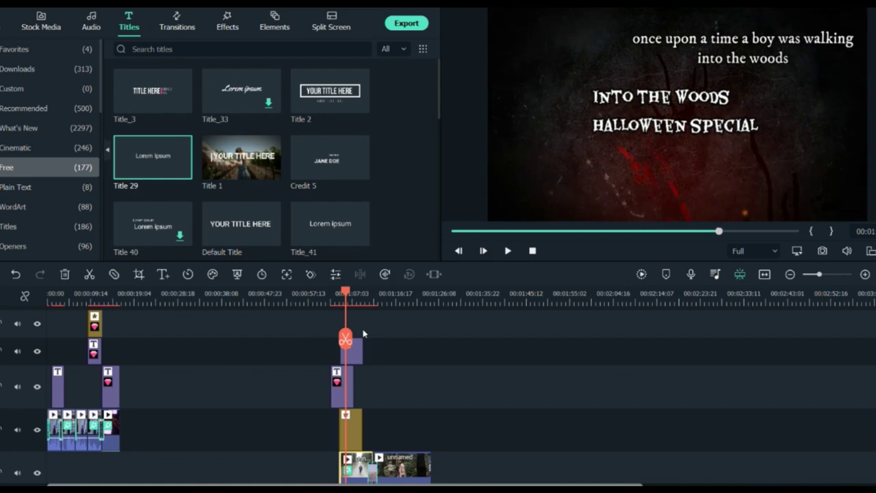
left_click(353, 350)
left_click_drag(358, 352, 378, 349)
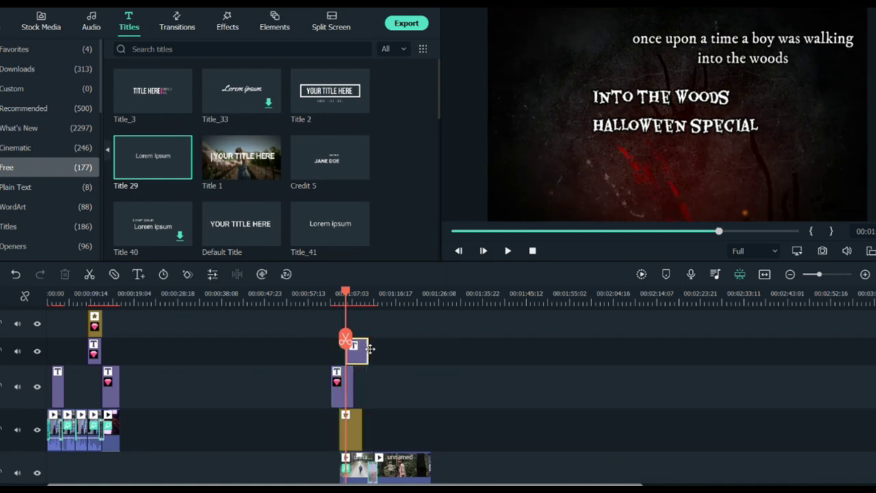
left_click(353, 294)
left_click_drag(355, 295, 368, 295)
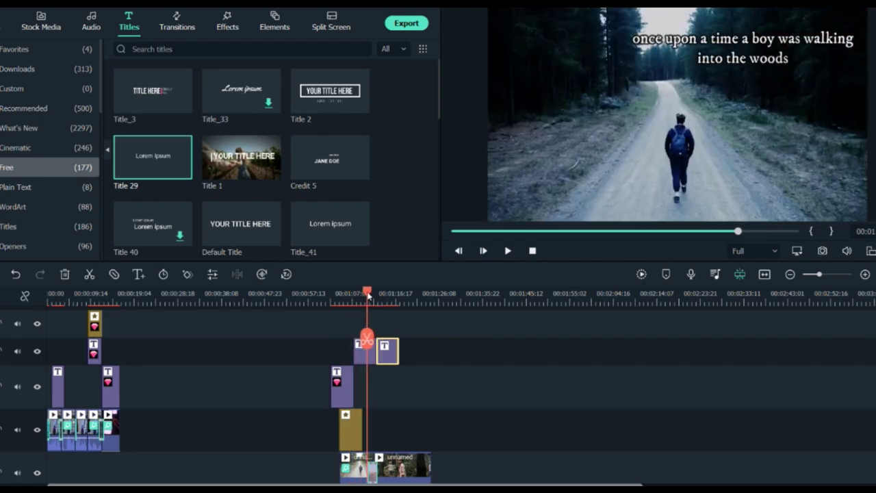
left_click_drag(367, 294, 387, 291)
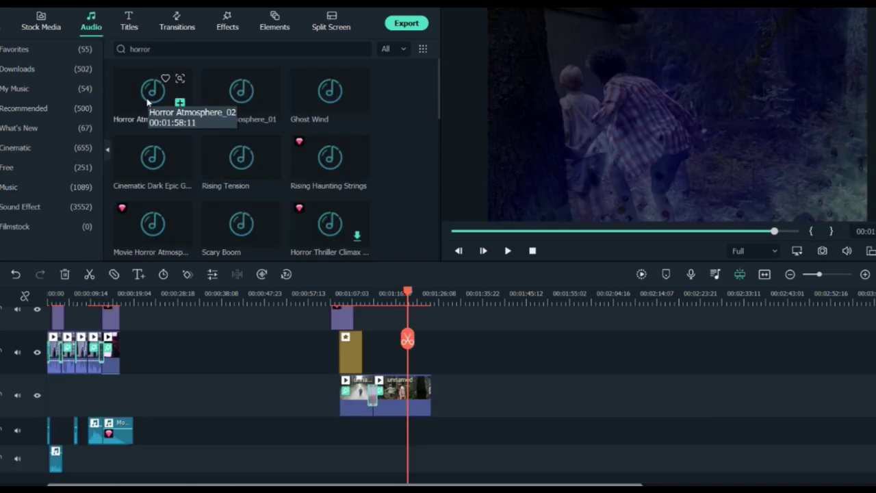
Add Horror Thriller Climax music, trim its end, and add the Cinematic Dark Epic Gothic Choir track
left_click_drag(330, 226, 373, 436)
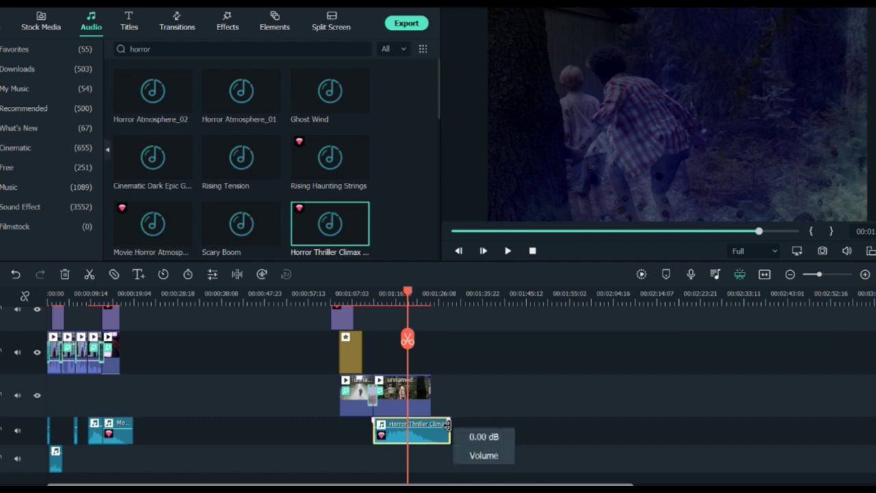
mouse_move(450, 433)
left_mouse_down()
mouse_move(430, 431)
mouse_move(448, 423)
left_mouse_up()
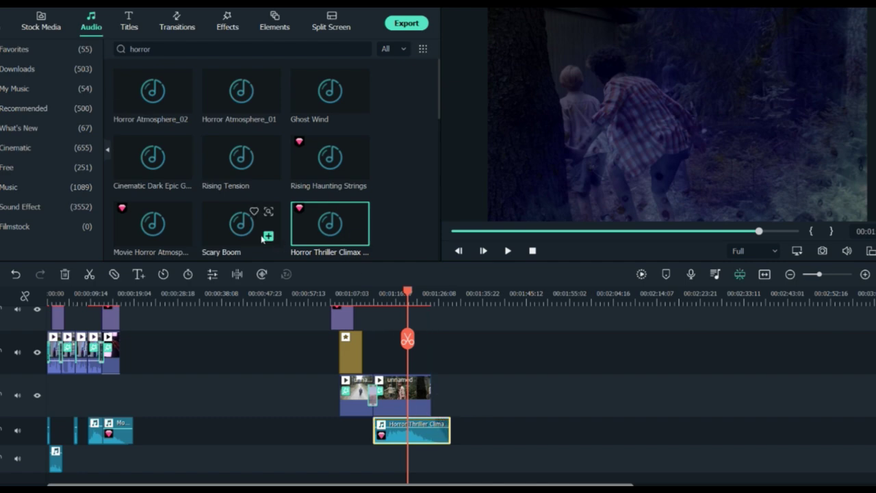
left_click_drag(152, 157, 342, 457)
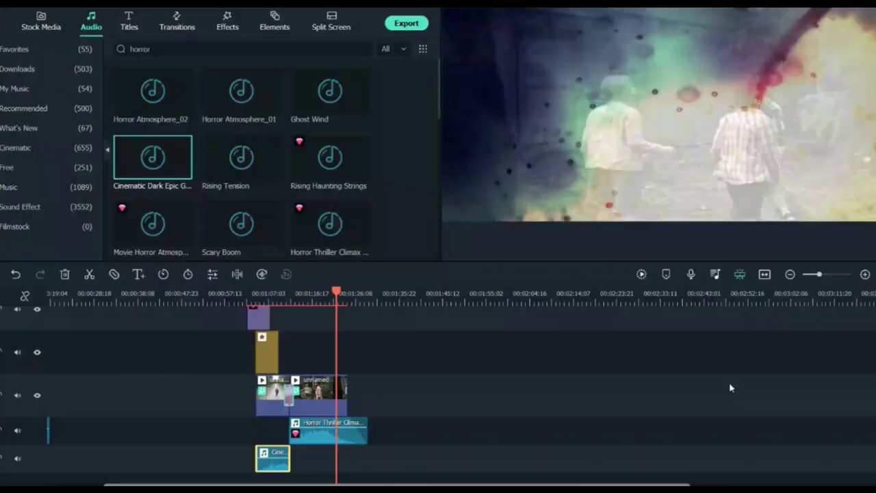
key("space")
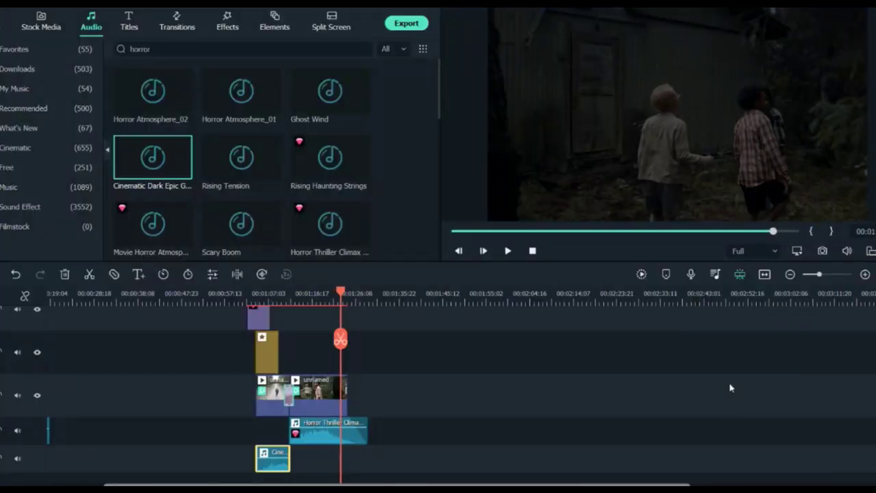